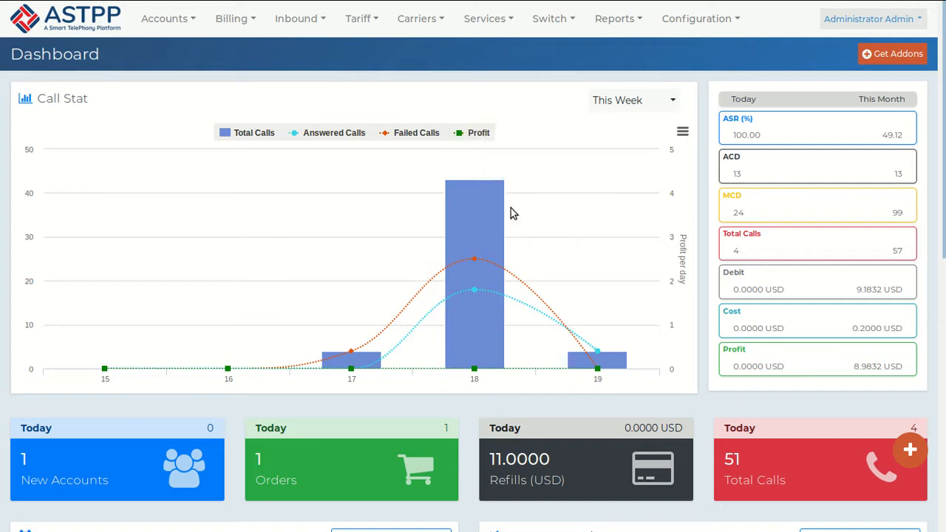
Step: Open the default customer's profile from the customer list and go to its Account Settings
mouse_move(171, 22)
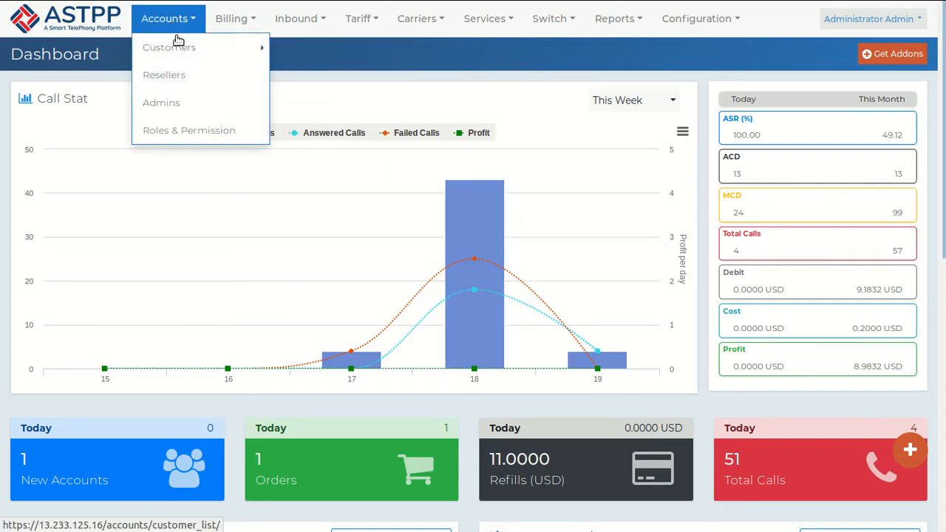
mouse_move(179, 42)
click(303, 53)
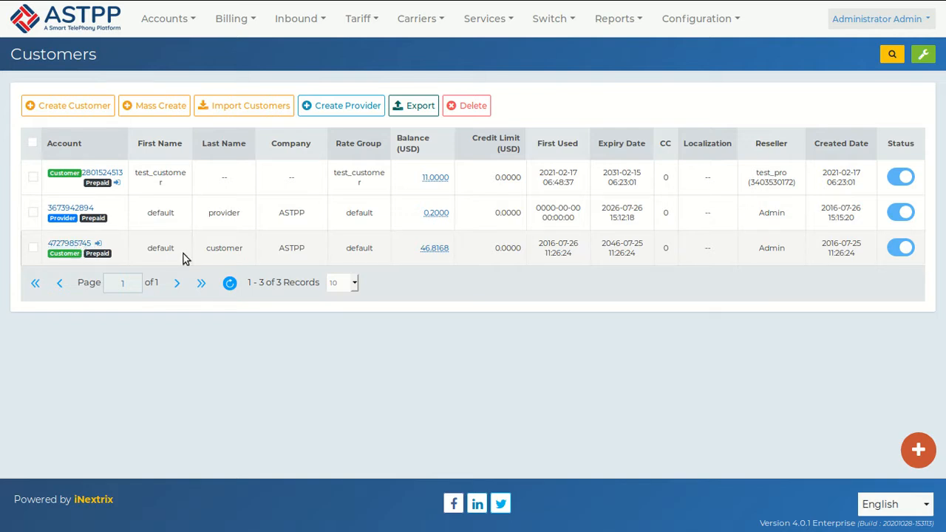
click(79, 246)
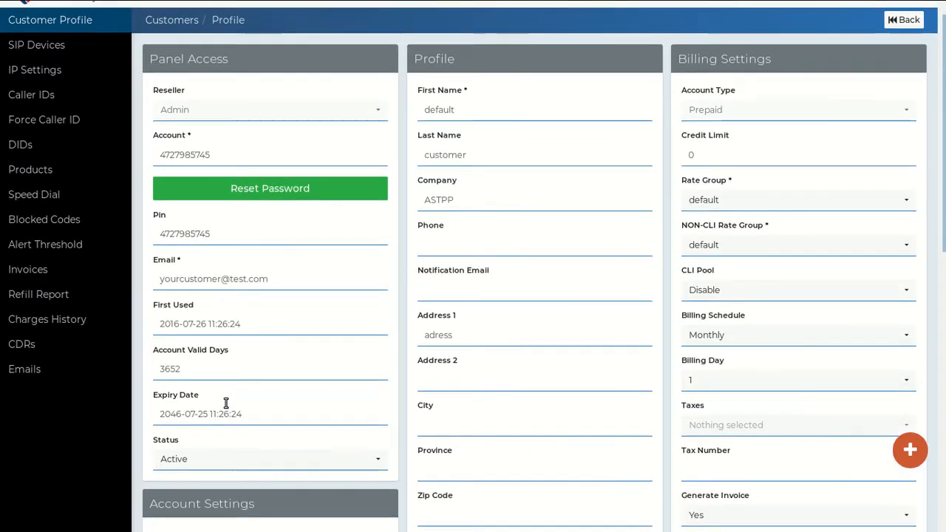
scroll(226, 406, down, 3)
scroll(226, 403, down, 2)
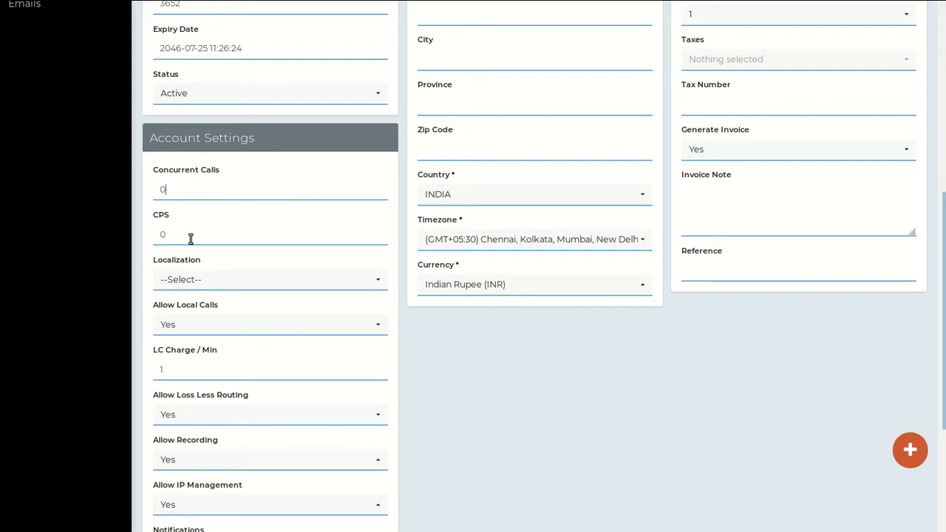
Step: Set the default customer's Concurrent Calls to 1, leaving CPS at 0, and save the profile
click(180, 191)
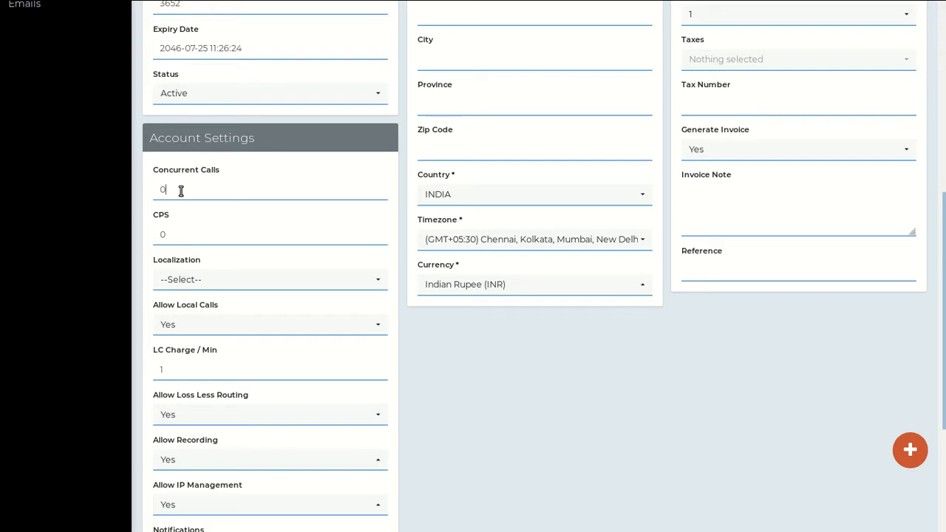
key(BackSpace)
text(100)
drag(173, 231, 143, 231)
text(10)
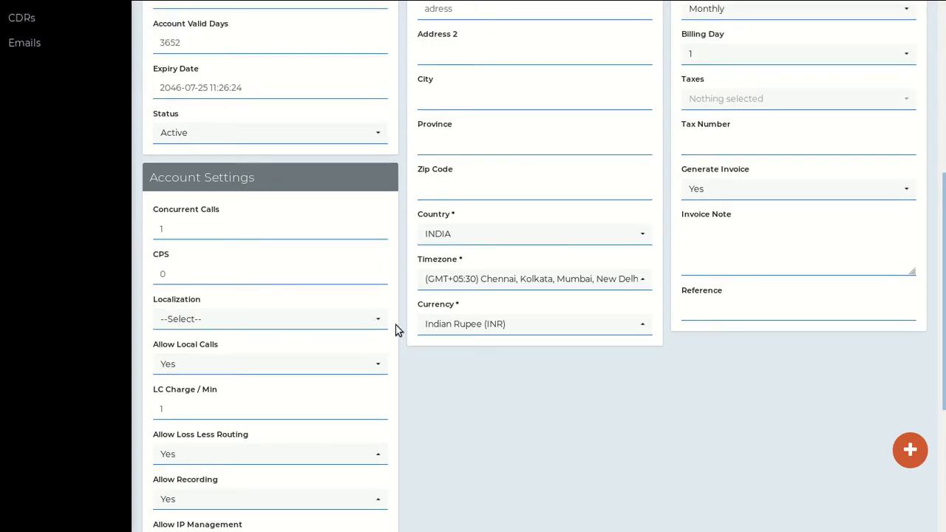
scroll(395, 330, down, 4)
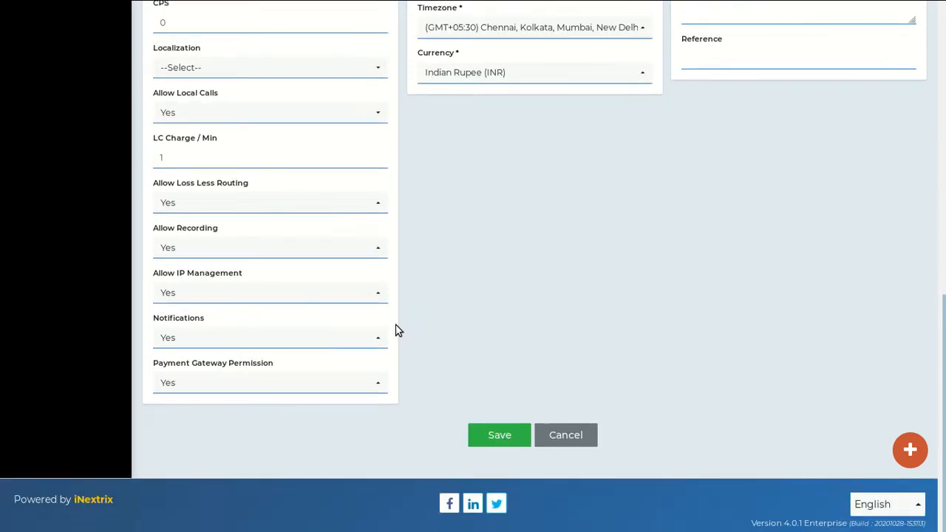
click(494, 435)
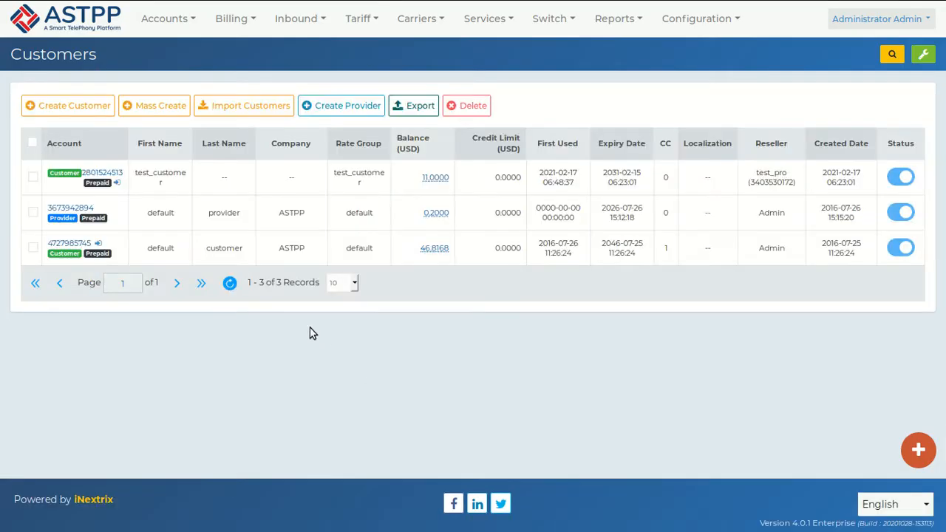
Step: Open the default provider's record and review the Concurrent Calls and CPS fields in its Account Settings
click(84, 210)
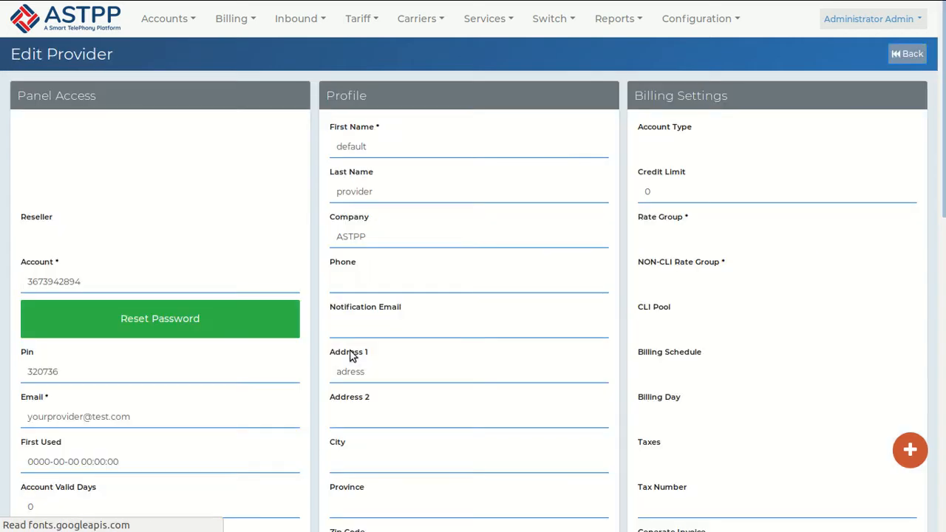
scroll(343, 354, down, 5)
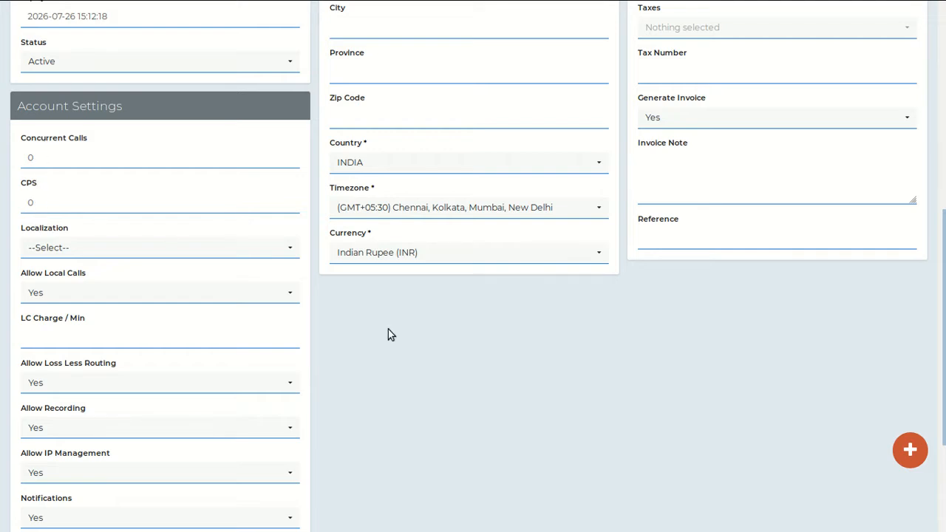
scroll(413, 416, down, 3)
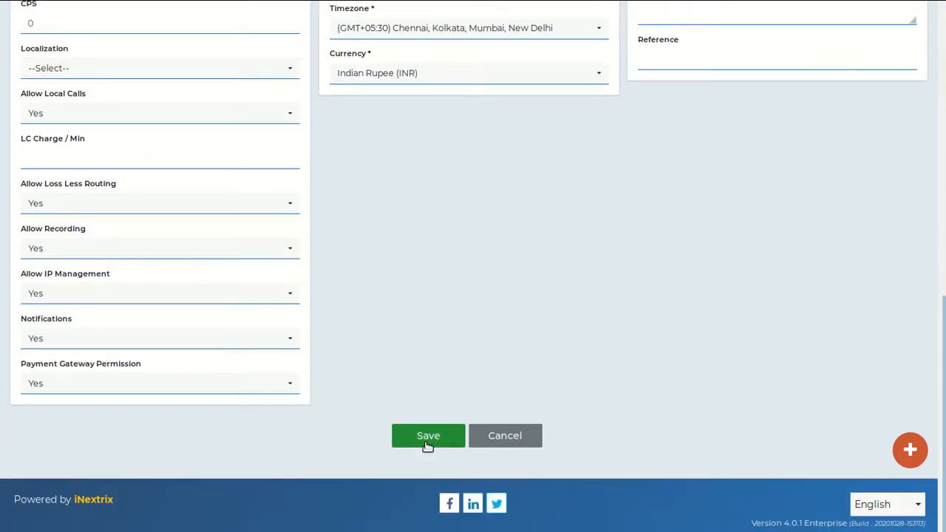
click(427, 441)
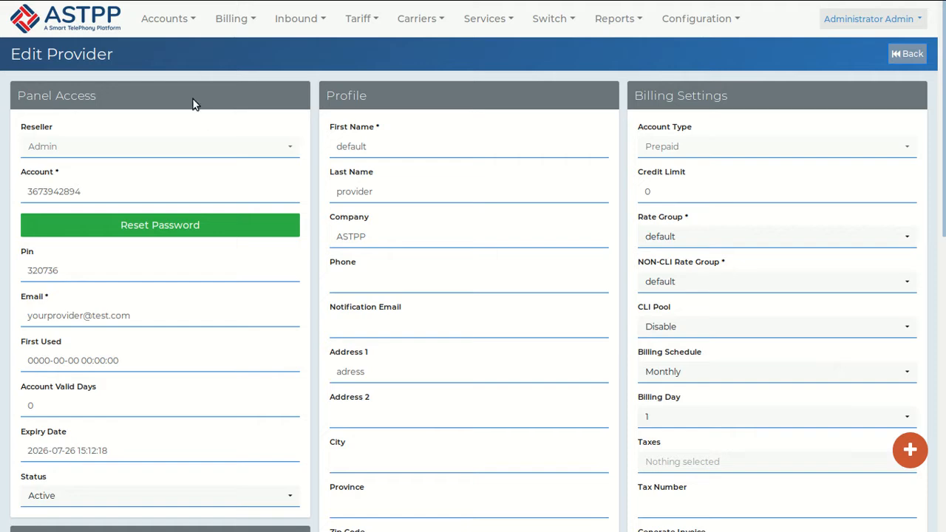
Step: Open the test_pro reseller's record and review the Concurrent Calls and CPS fields in its Account Settings
mouse_move(170, 18)
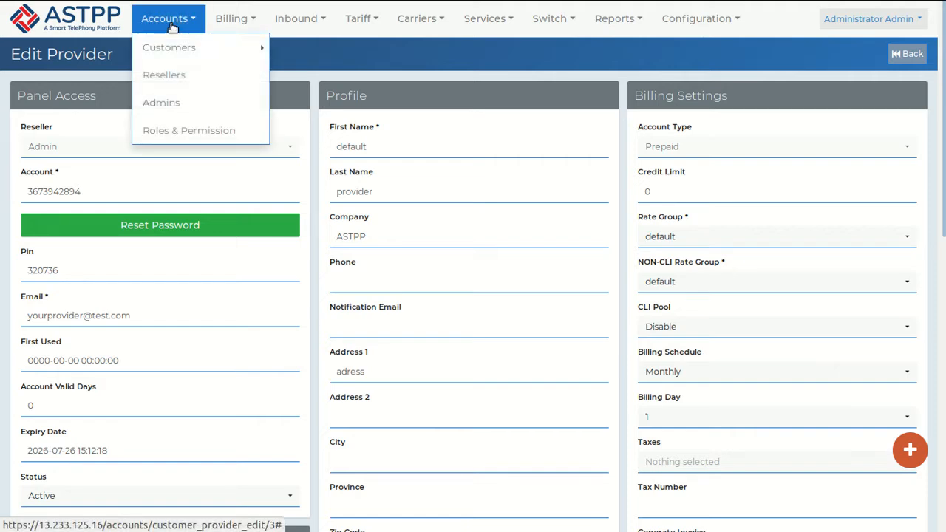
click(170, 76)
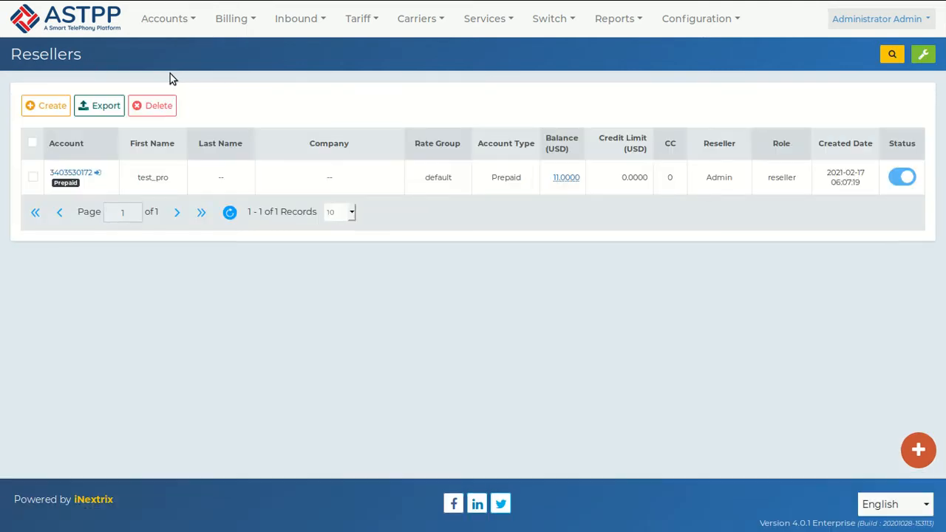
click(60, 177)
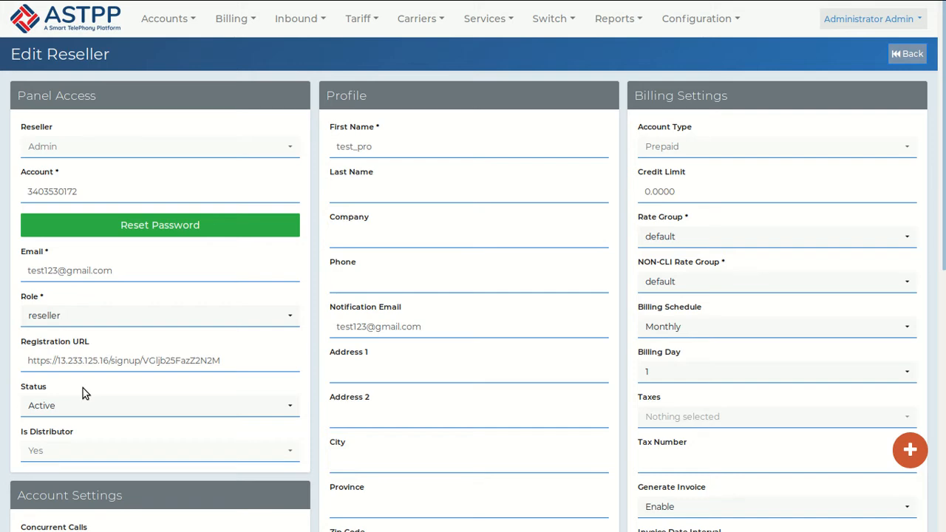
scroll(83, 388, down, 3)
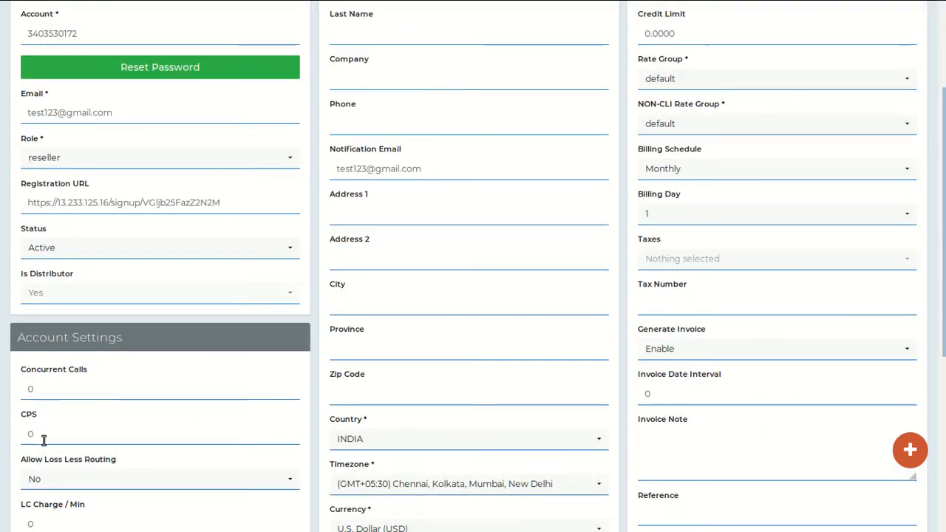
scroll(42, 439, up, 3)
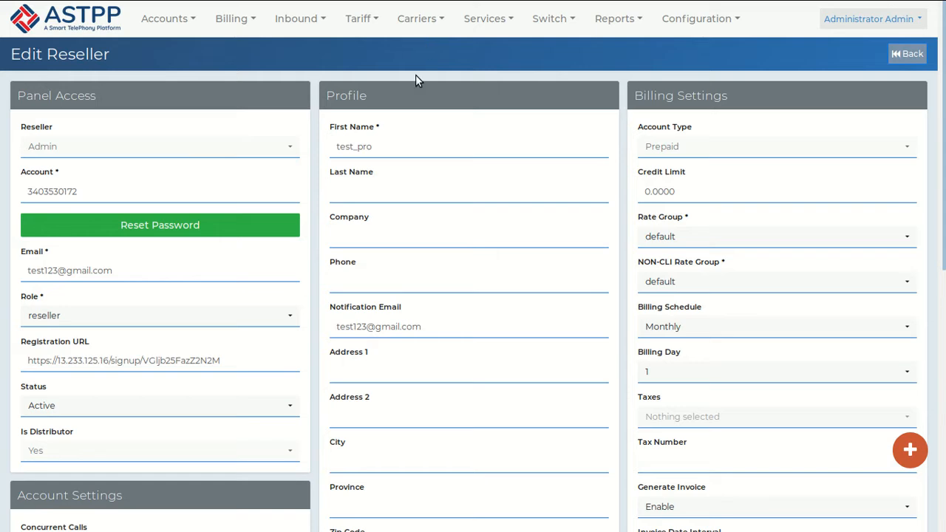
Step: Open the Diamond trunk for editing, examine its Concurrent Calls and CPS fields, and close it without saving
mouse_move(416, 19)
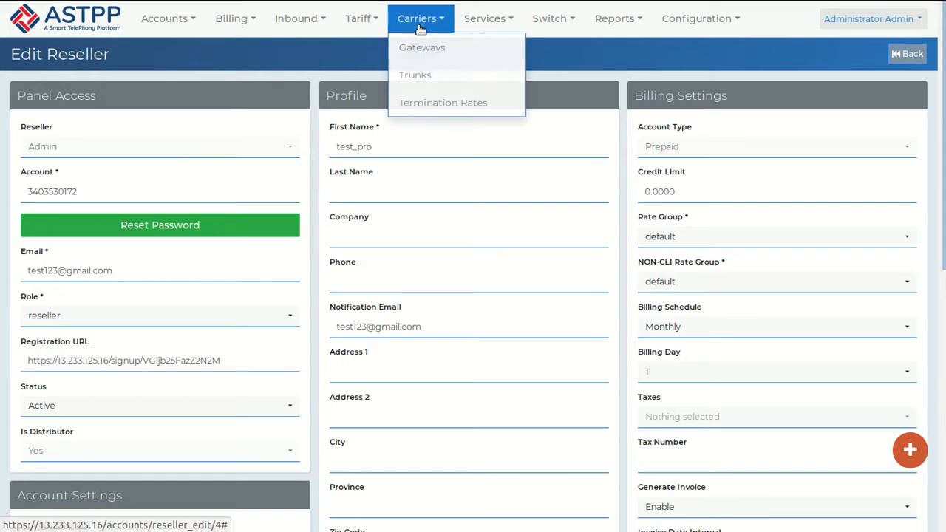
click(427, 69)
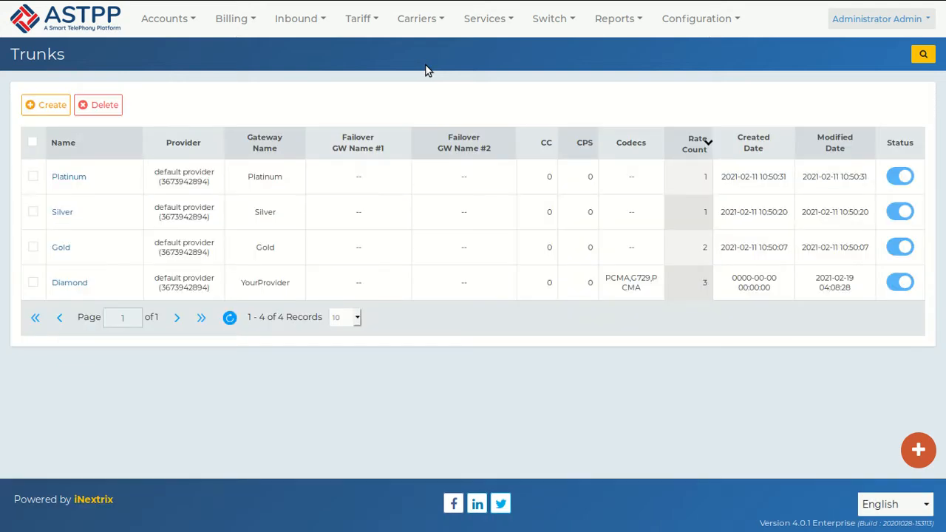
click(421, 21)
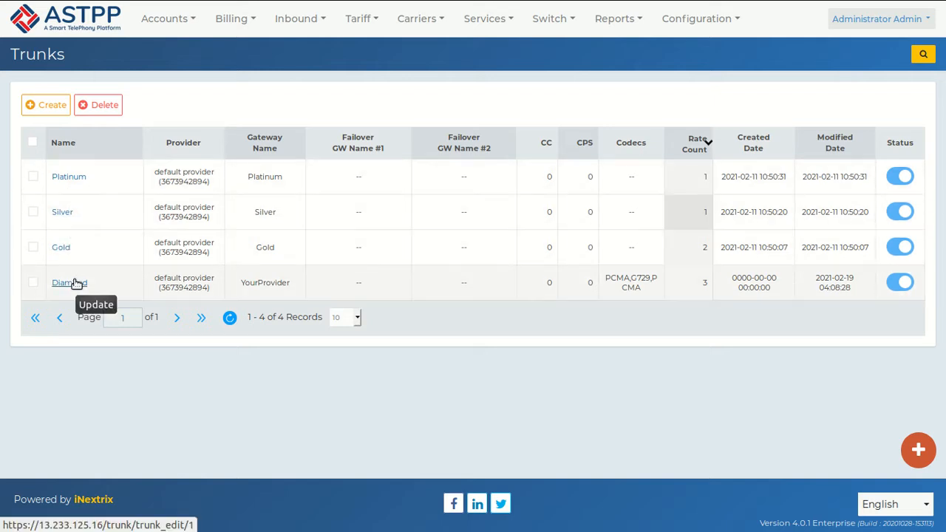
click(73, 282)
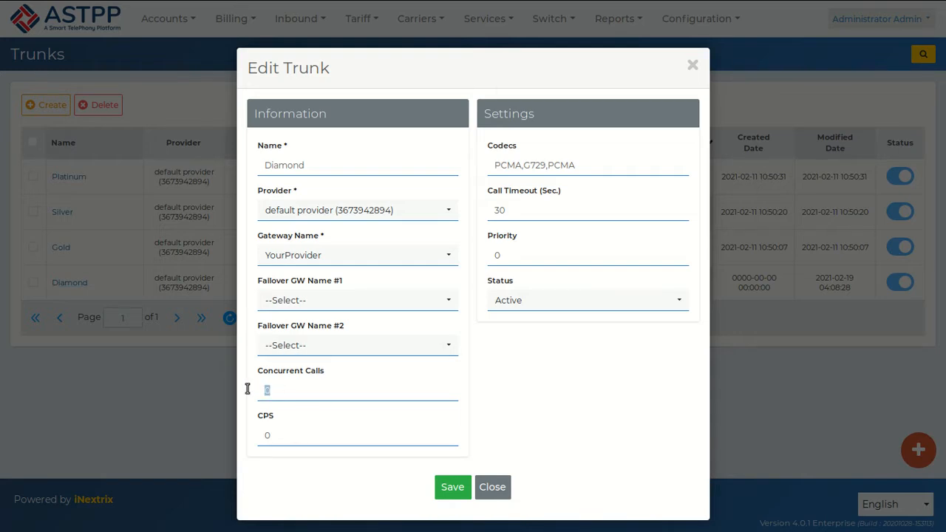
drag(306, 437, 239, 434)
drag(291, 392, 211, 382)
click(487, 488)
Step: Open the Hong Kong DID for editing and examine its Concurrent Calls field
mouse_move(300, 26)
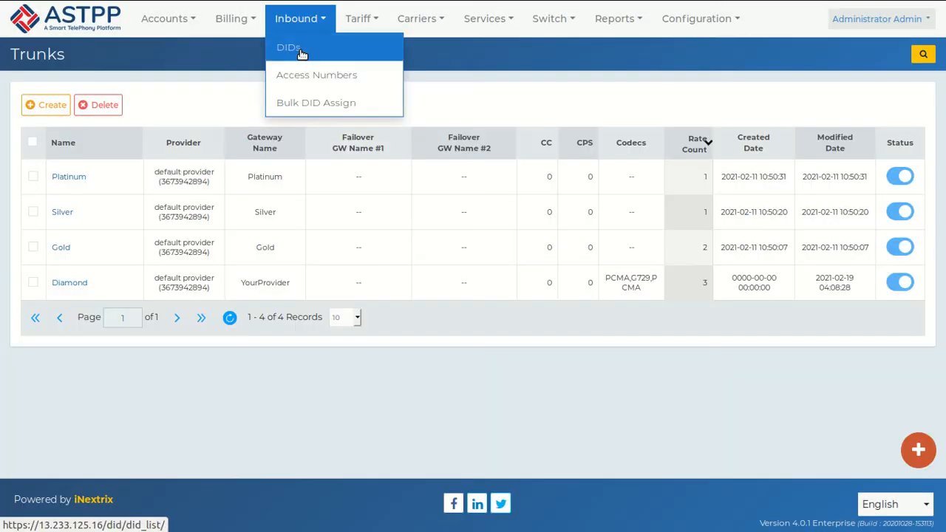
click(302, 53)
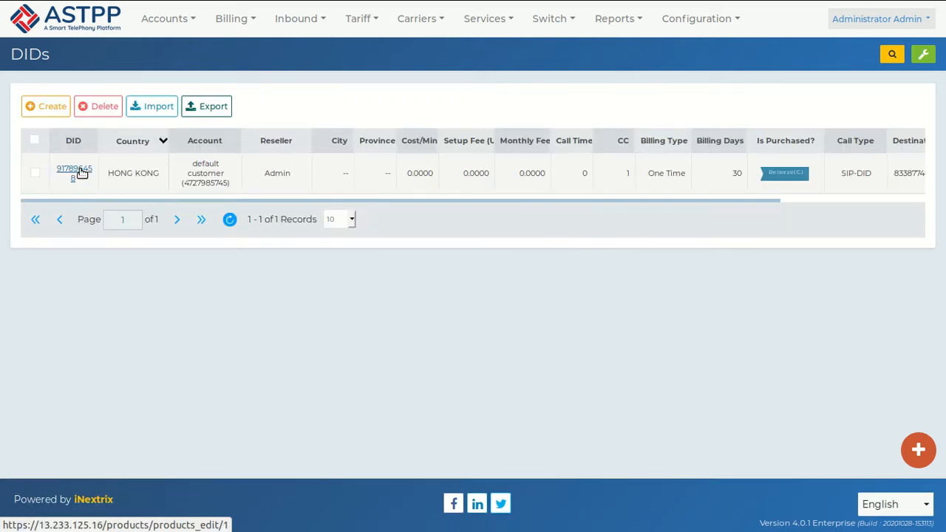
click(82, 172)
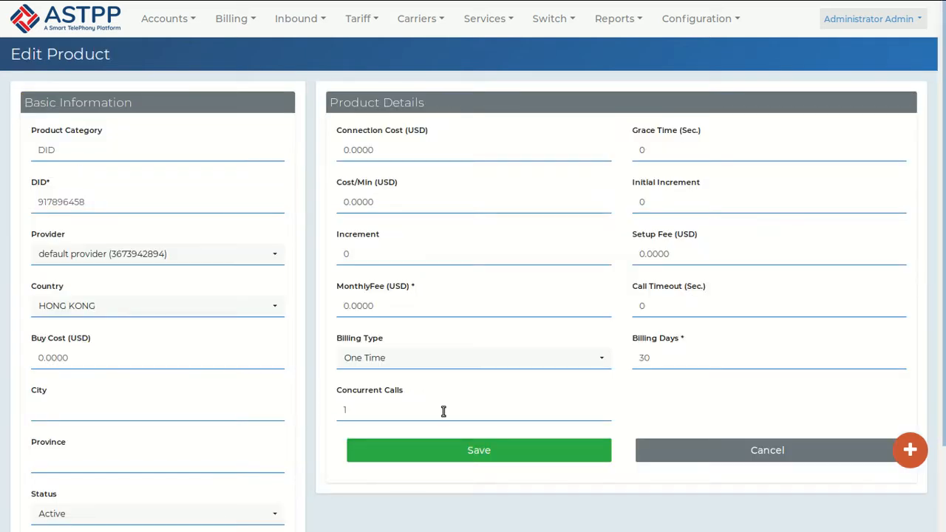
drag(454, 408, 327, 402)
click(398, 403)
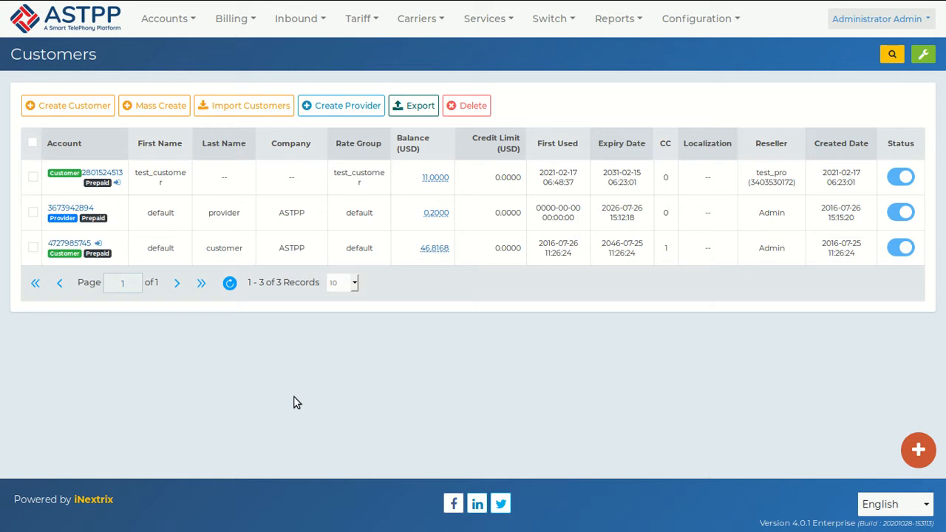
Step: Check the Concurrent Calls limit in the default customer's Account Settings and save the profile again
click(77, 244)
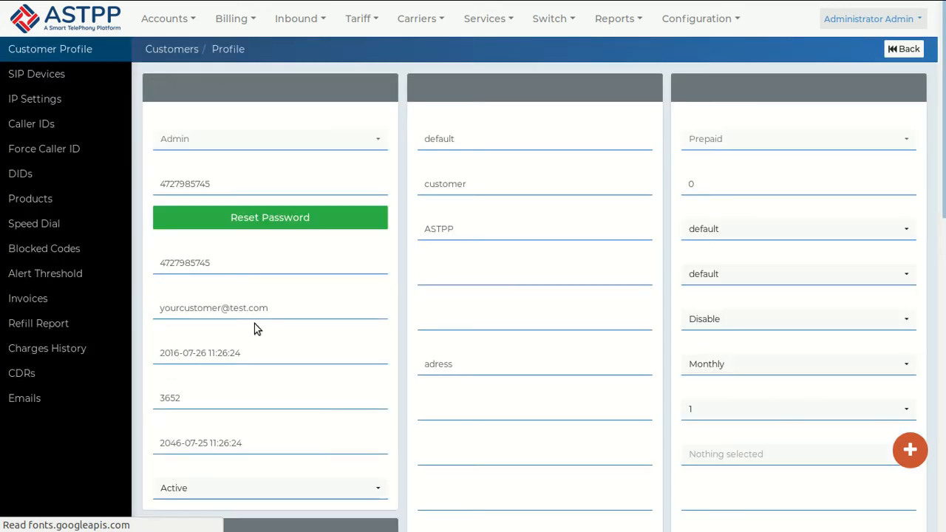
scroll(254, 329, down, 5)
scroll(254, 329, down, 3)
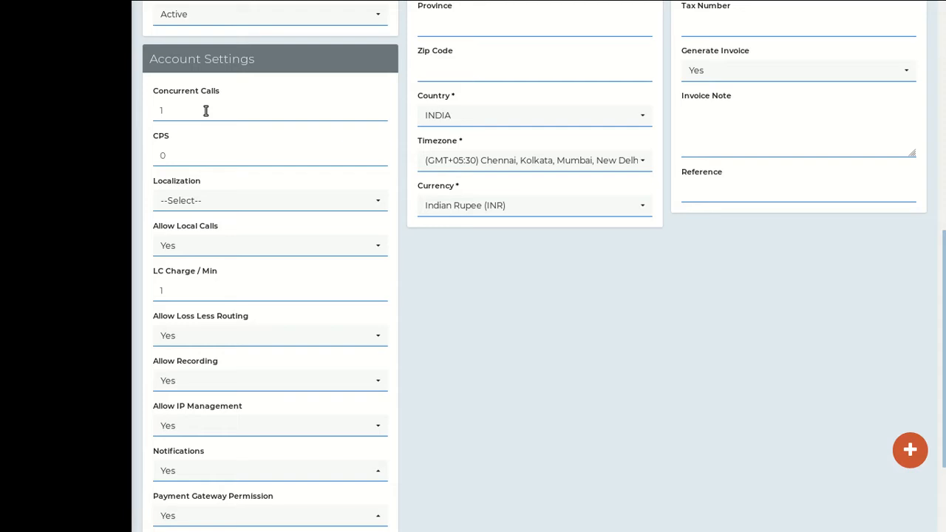
scroll(449, 308, down, 2)
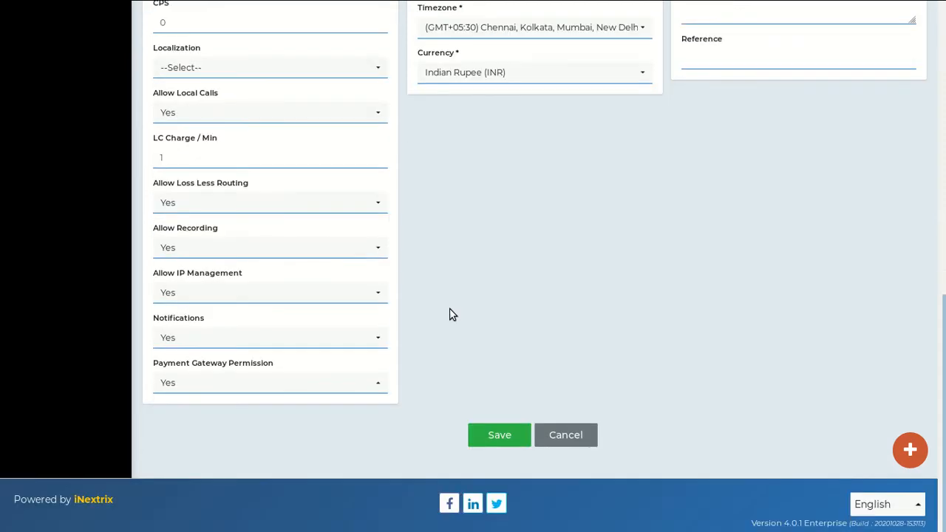
click(510, 434)
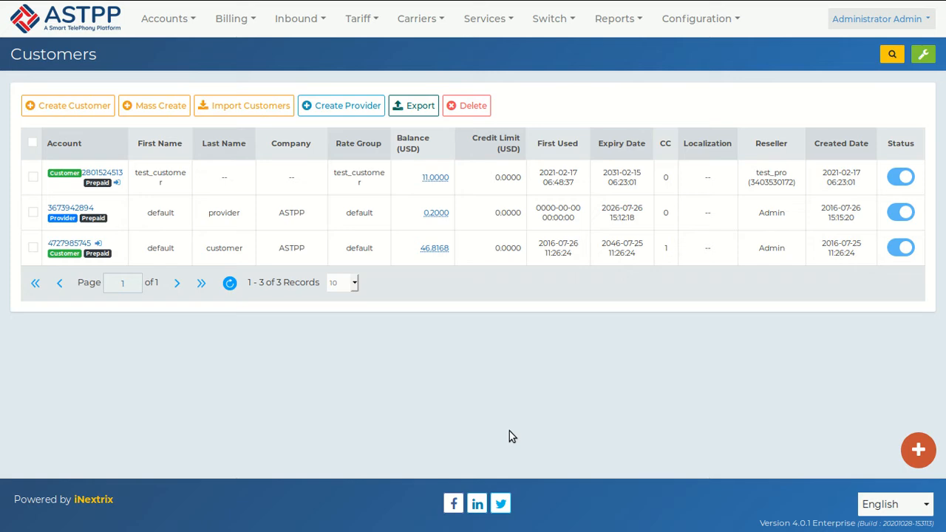
Step: Switch to the FreeSWITCH terminal, leave the console with /exit, and examine the latest call's log output
key(alt+Tab)
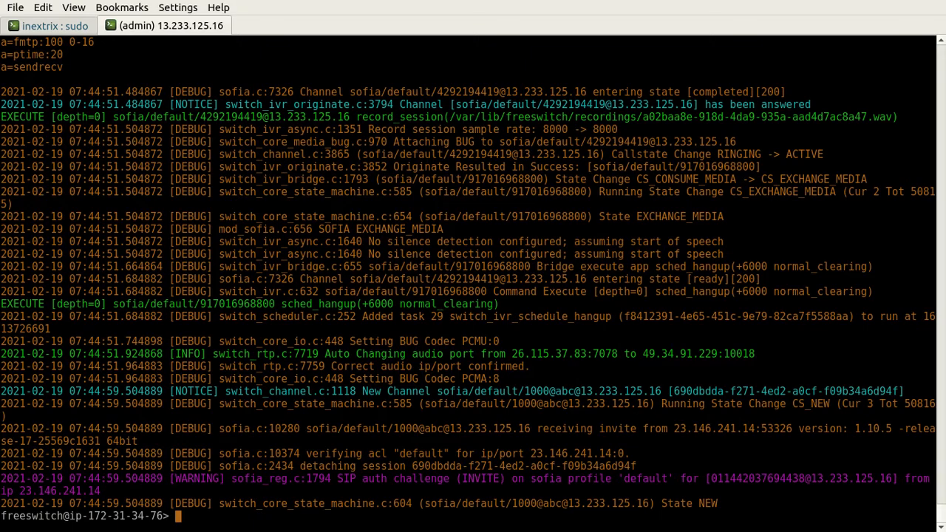
text(/exit)
key(Return)
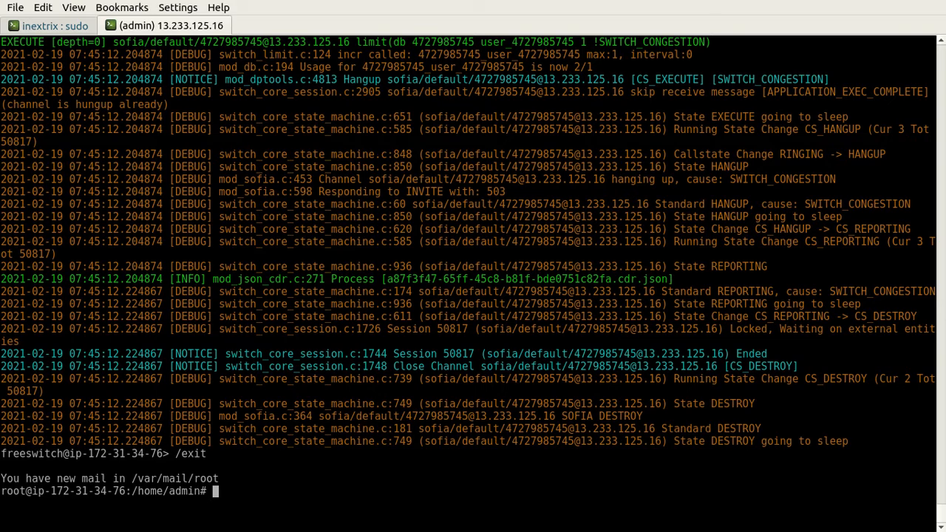
scroll(813, 304, up, 6)
drag(831, 304, 709, 304)
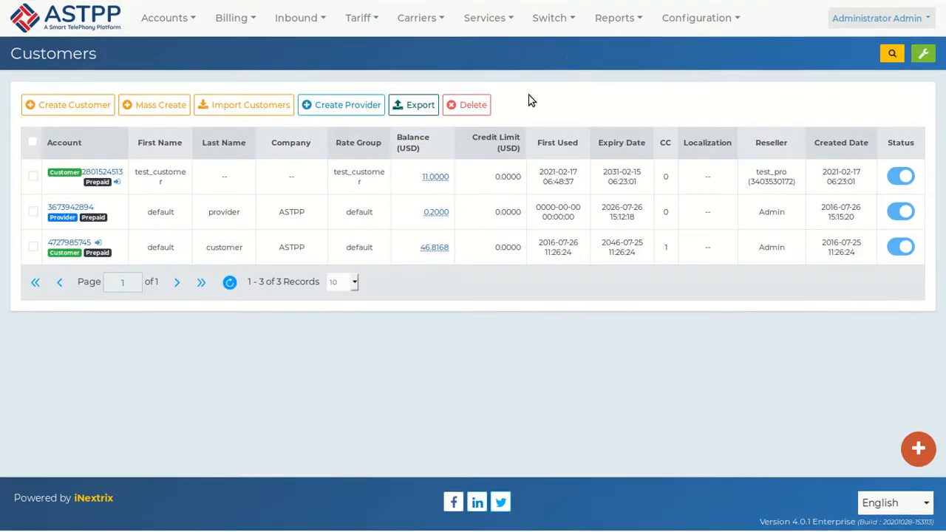
Step: Switch back to ASTPP, open the customer call detail report, and examine the newest call's disposition
mouse_move(606, 22)
mouse_move(614, 46)
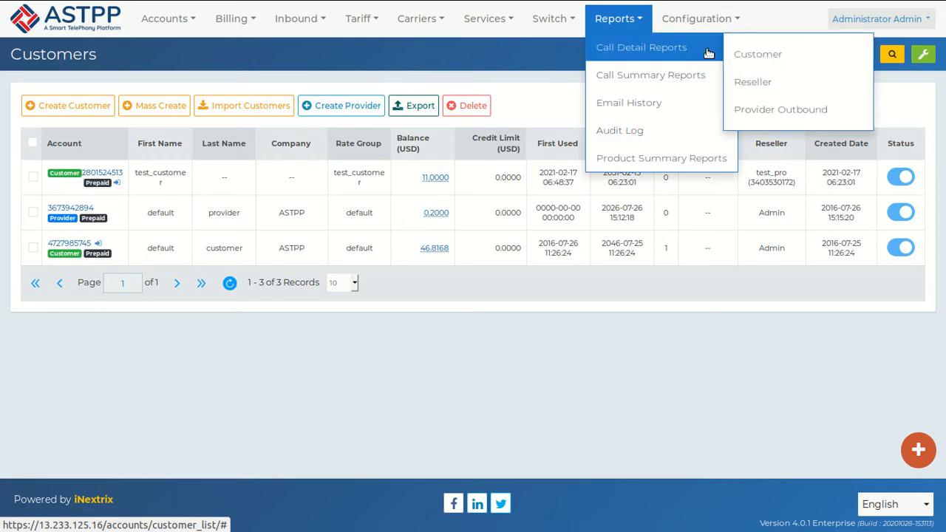
click(747, 54)
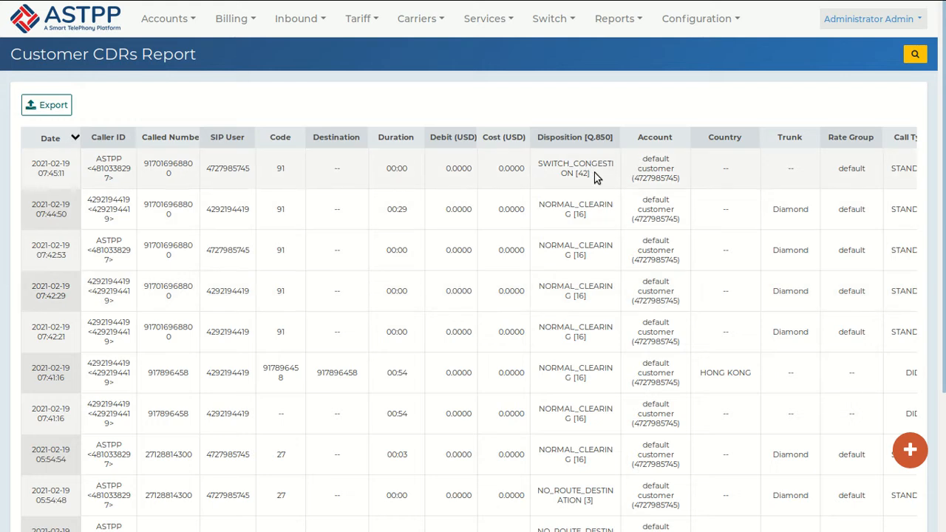
drag(598, 176, 531, 163)
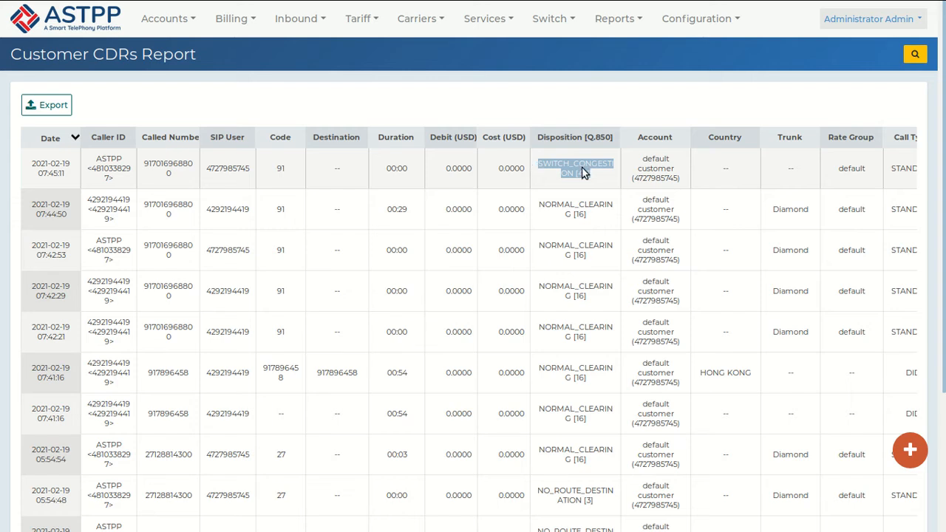
Step: Open the DIDs list and check the concurrent call (CC) limit of the Hong Kong DID
click(419, 19)
click(416, 68)
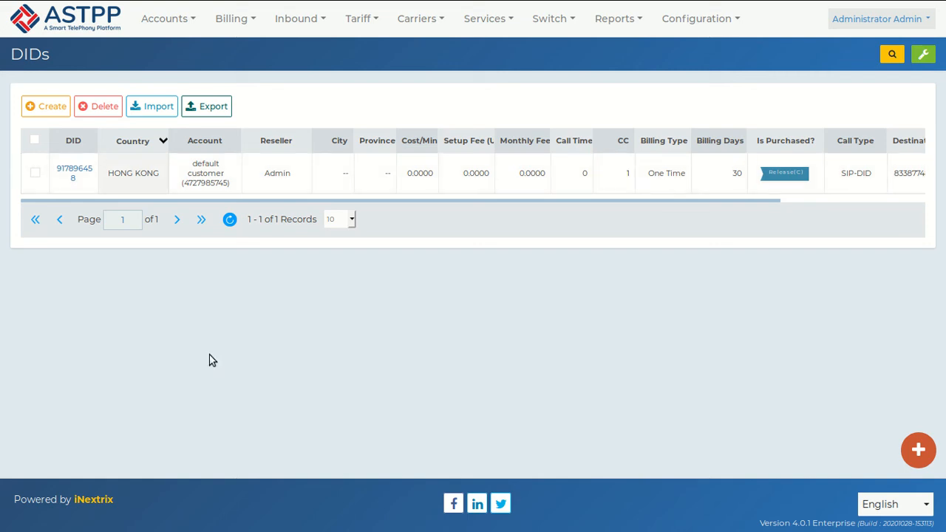
Step: Reopen the customer call detail report and compare the called number and dispositions of the two newest calls to the Hong Kong DID
mouse_move(606, 22)
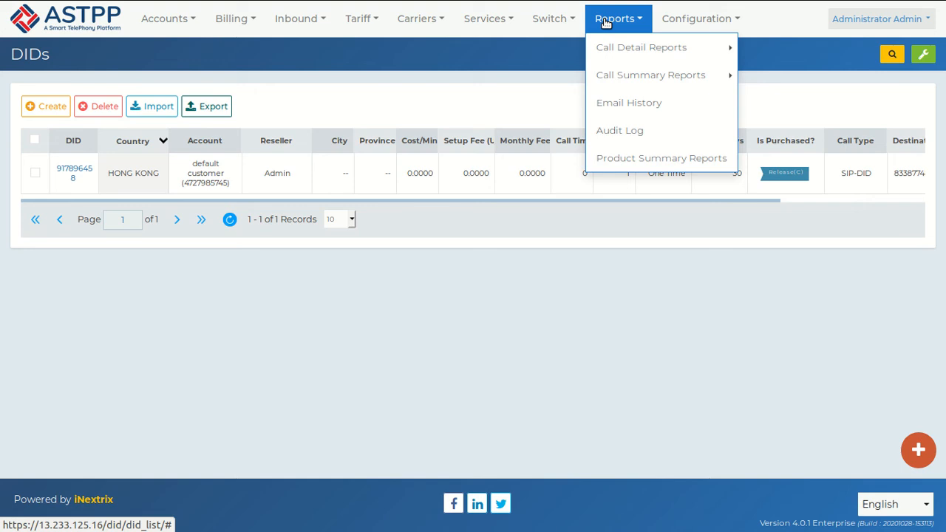
mouse_move(599, 46)
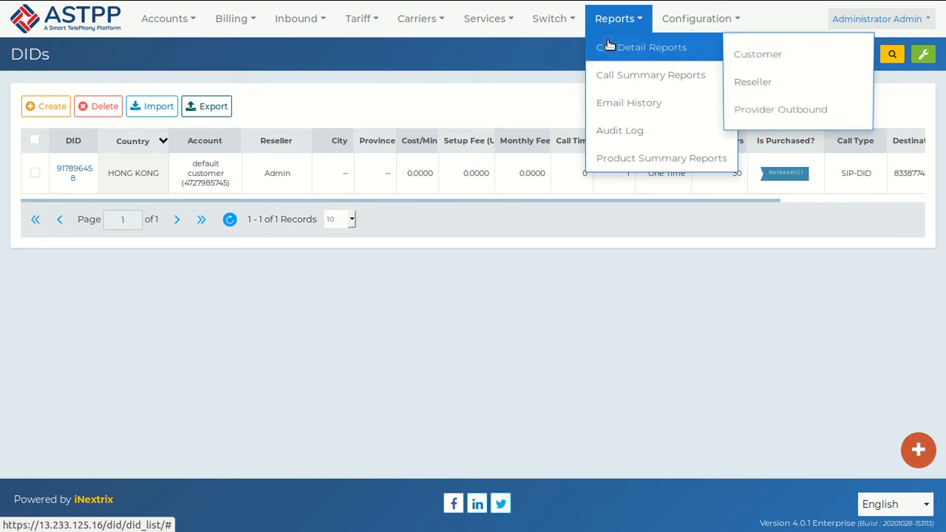
click(783, 54)
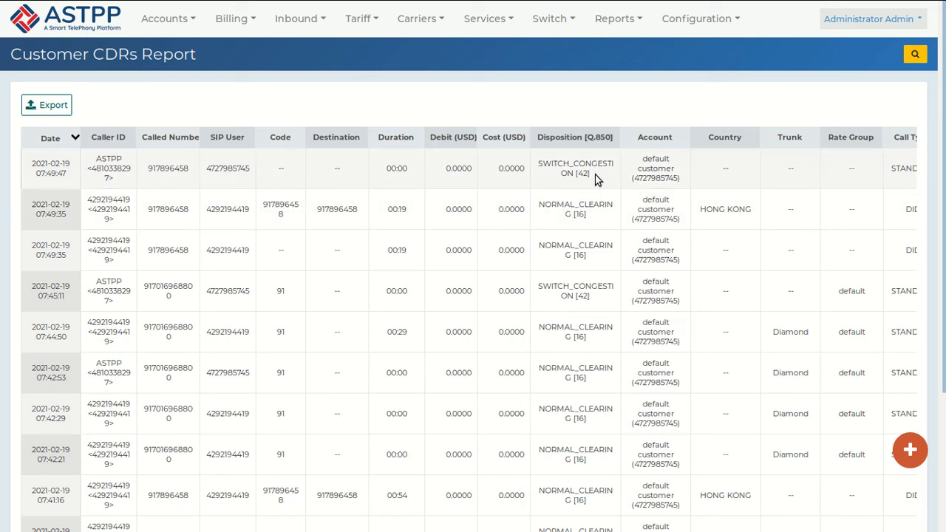
drag(597, 178, 528, 165)
double_click(167, 168)
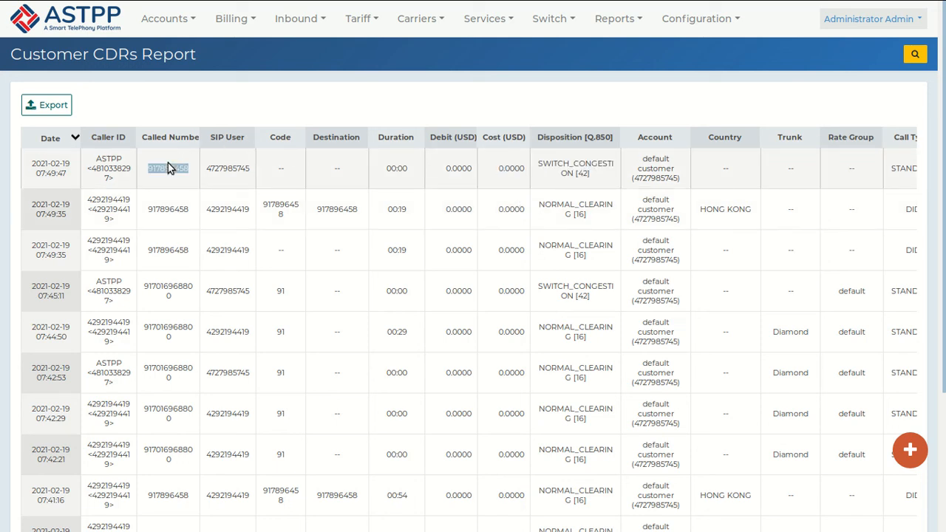
drag(596, 184, 535, 162)
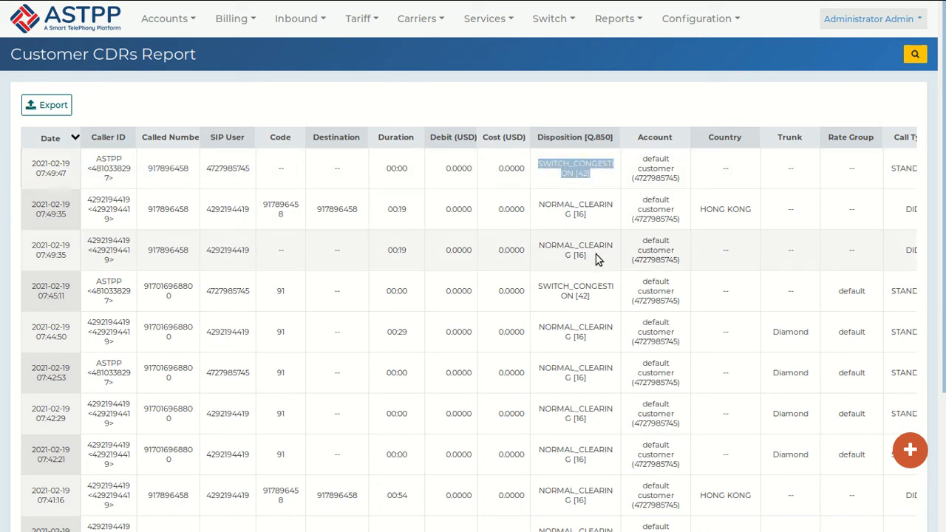
drag(591, 216, 538, 217)
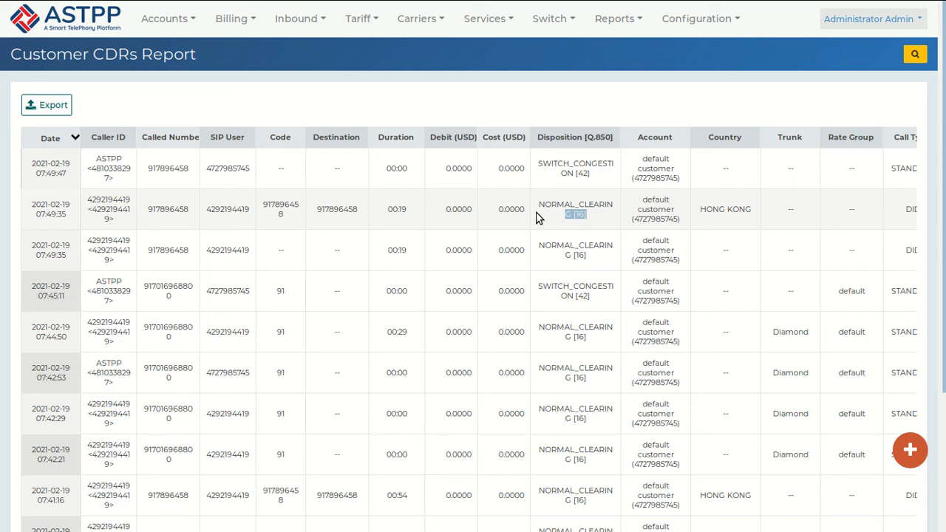
click(482, 285)
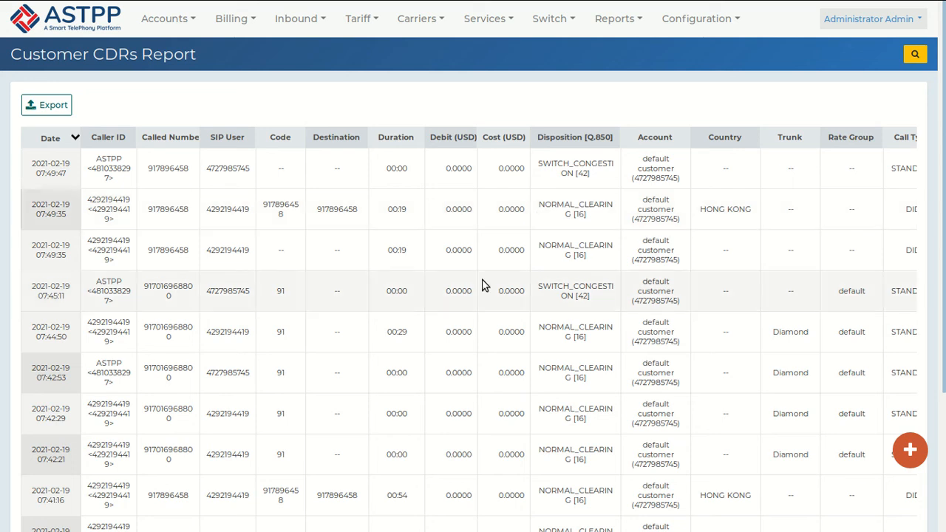